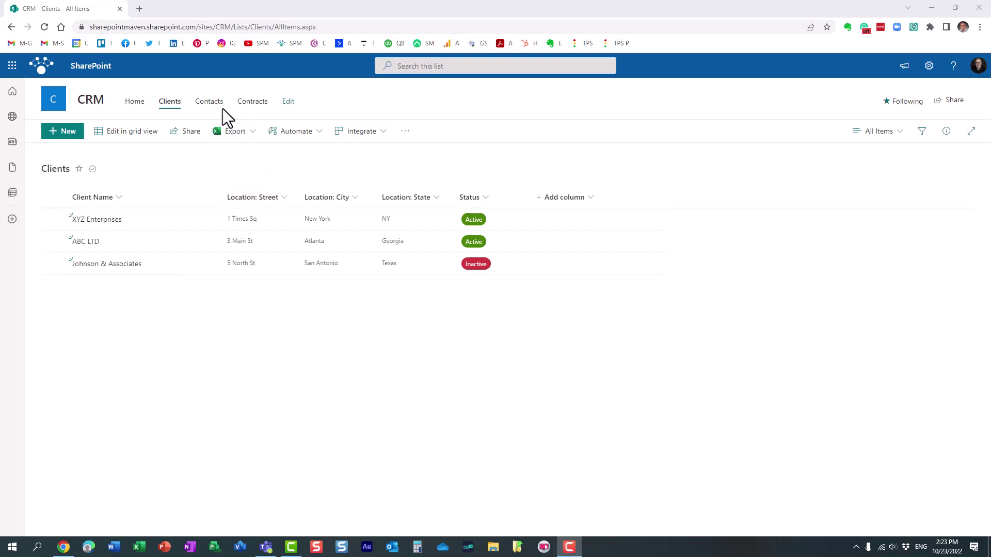
- Browse the Contacts list, Contracts library and Clients list, ending on the three-client Clients list
left_click(210, 104)
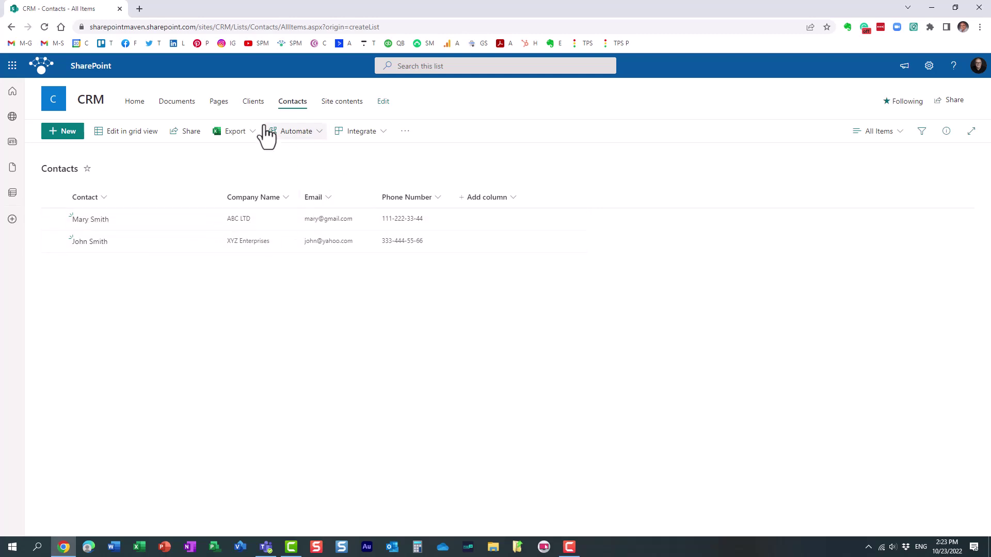
left_click(134, 103)
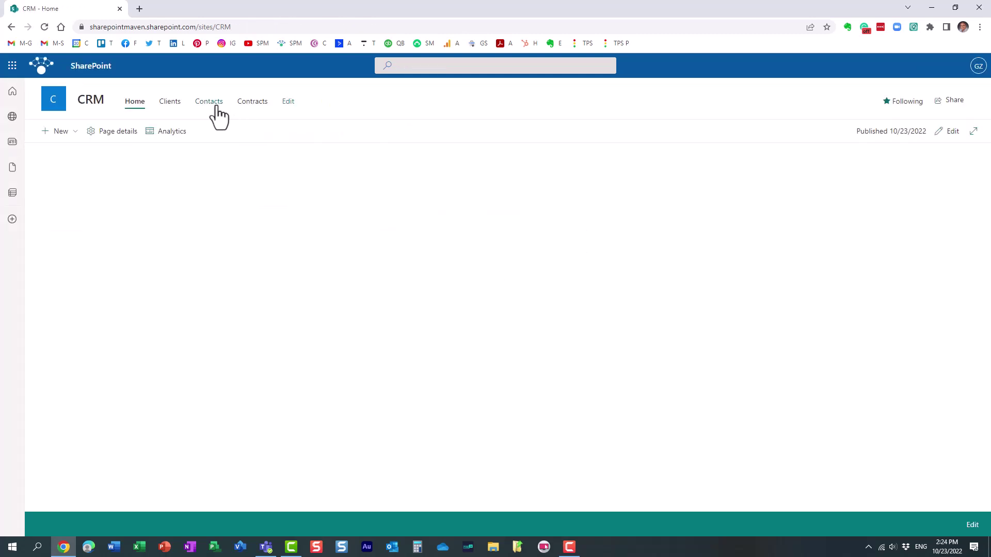
left_click(241, 105)
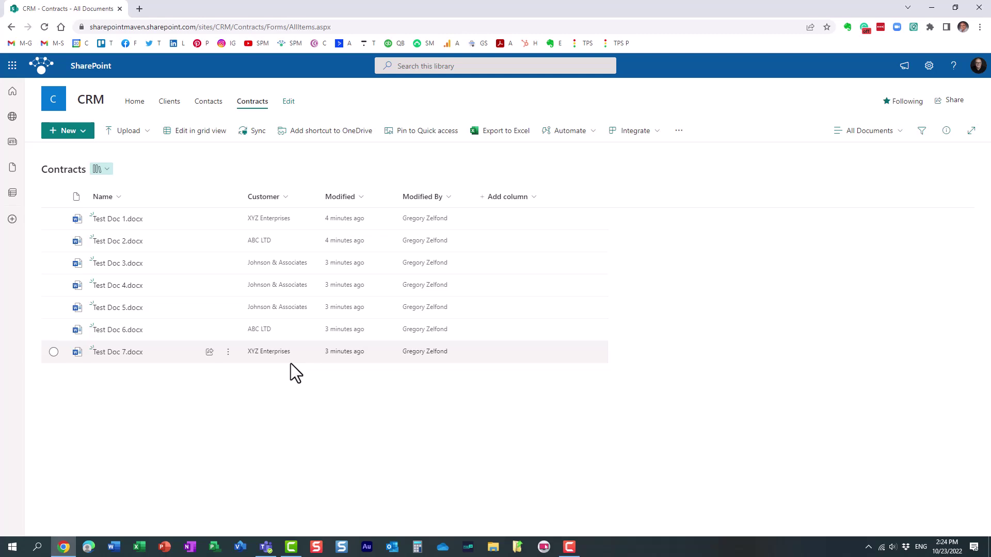
left_click(168, 110)
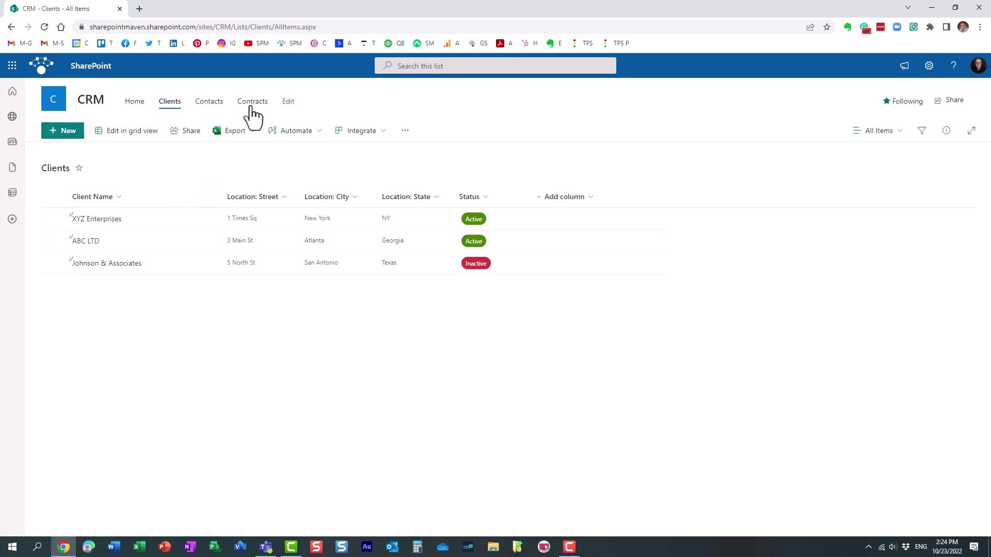
left_click(209, 105)
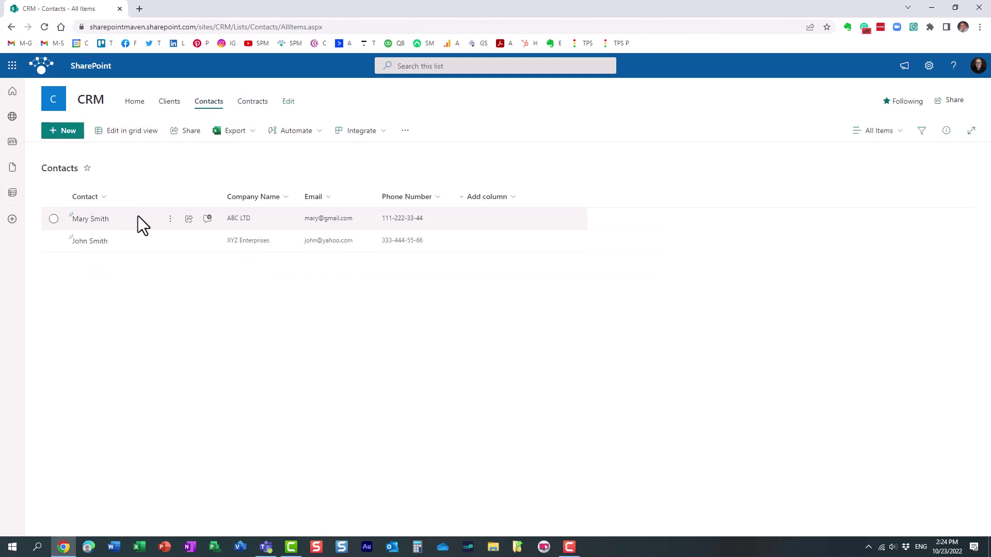
left_click(247, 106)
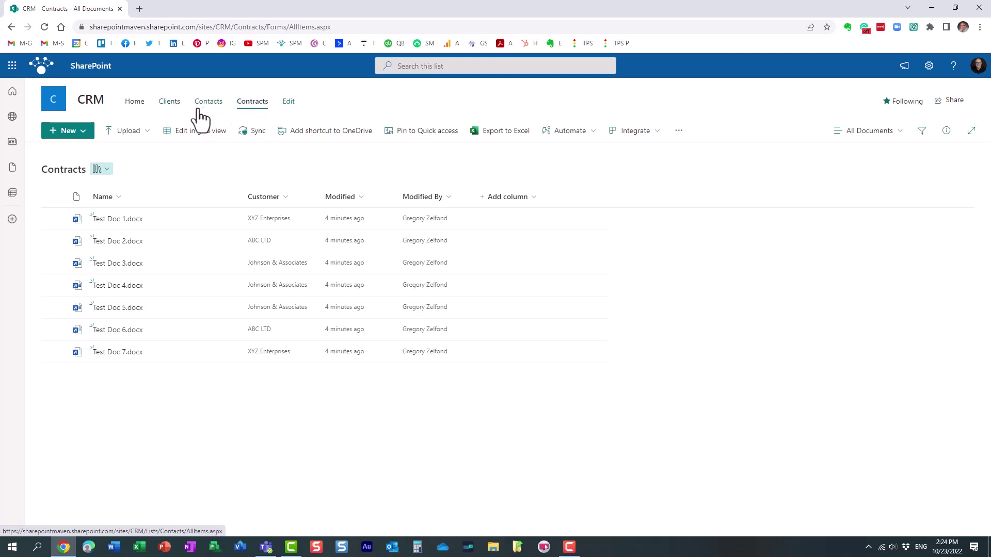
left_click(172, 104)
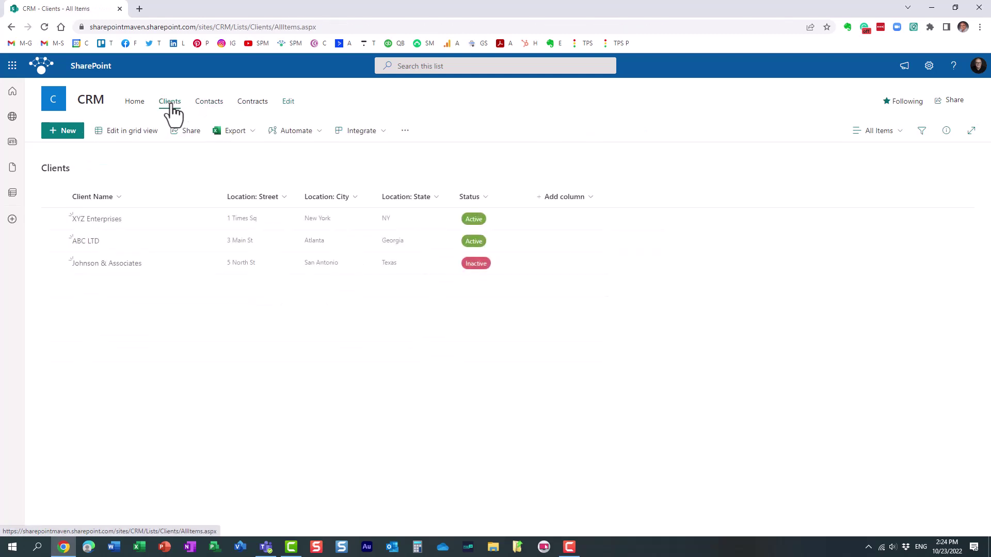
- Return to the empty CRM home page and put it into edit mode
left_click(135, 101)
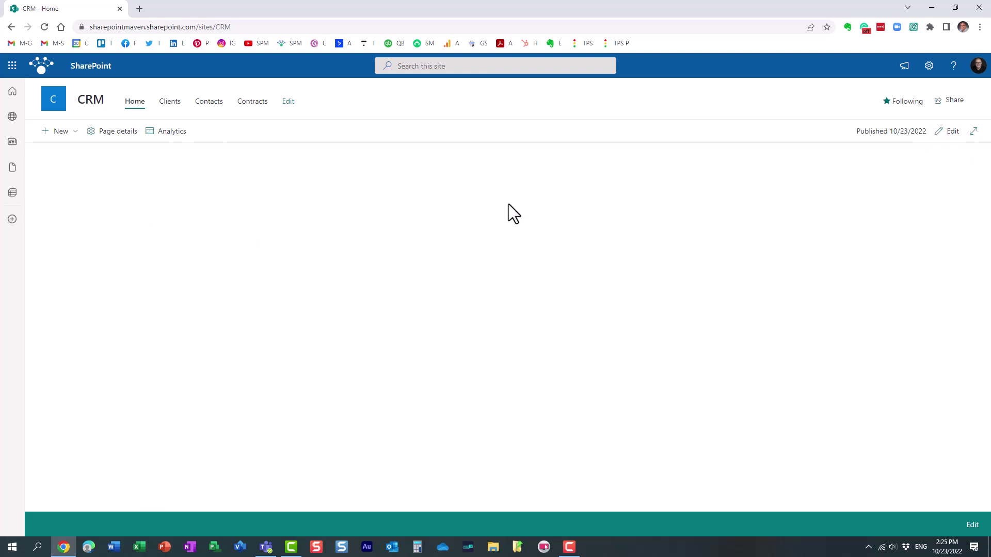
left_click(945, 132)
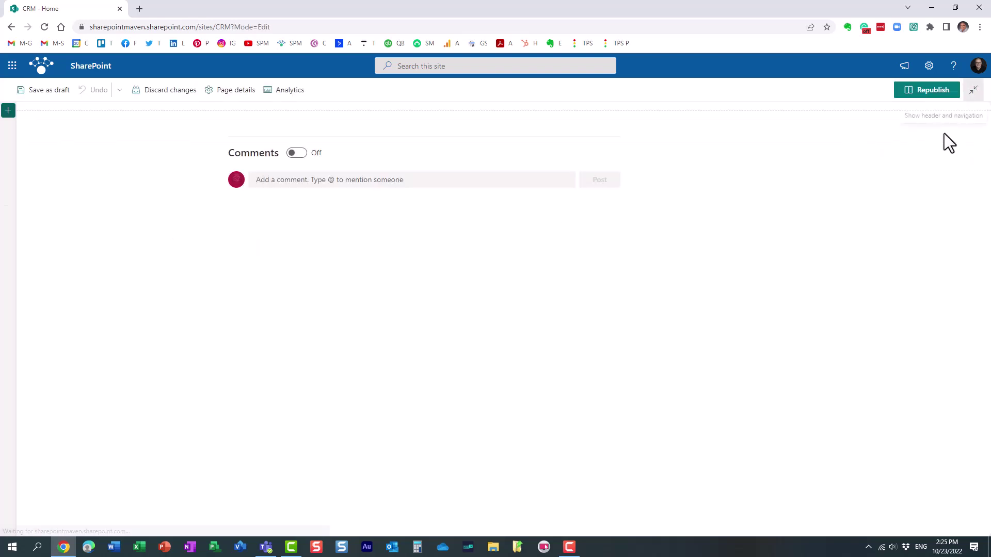
- Add a two-column section with a List web part showing Clients in column one
left_click(8, 112)
left_click(117, 164)
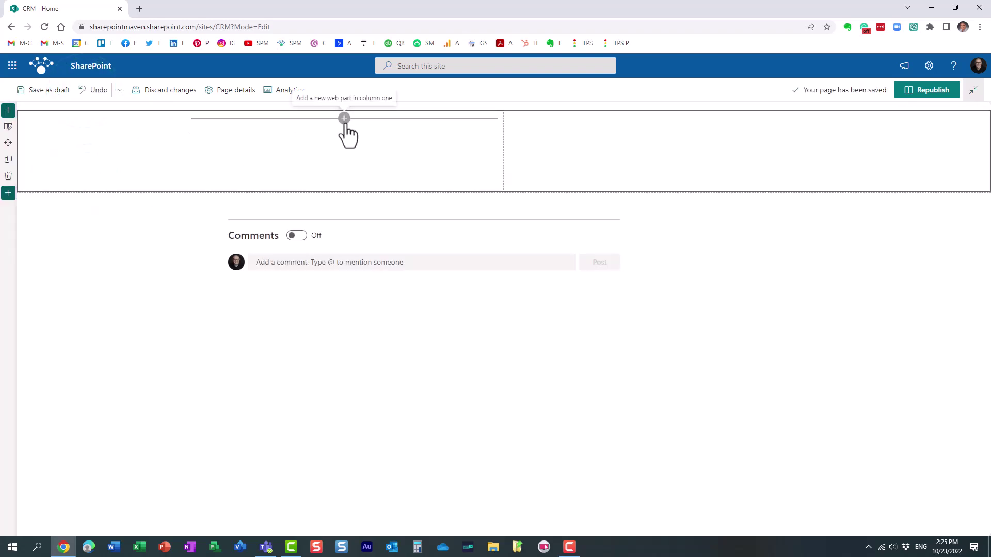
left_click(343, 119)
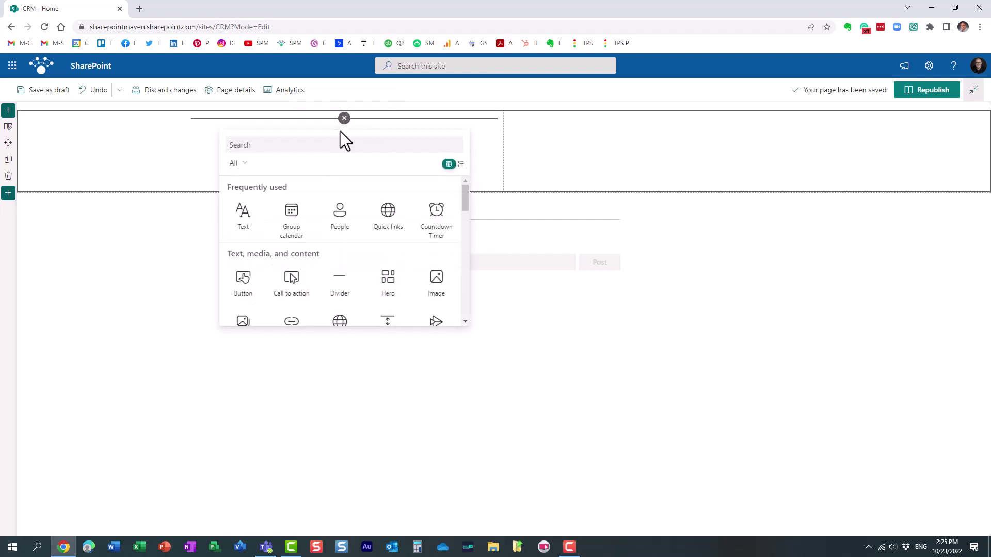
type("list")
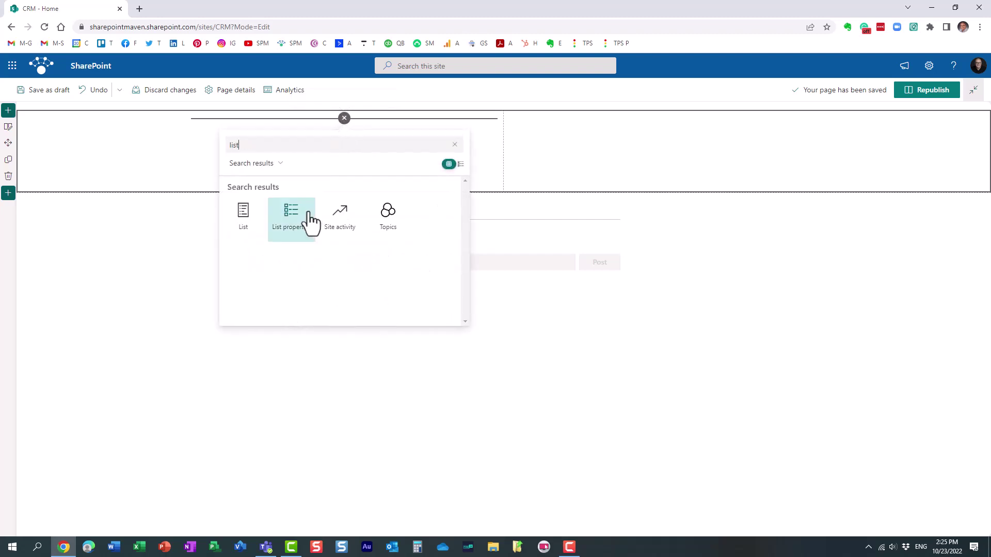
left_click(244, 212)
left_click(272, 248)
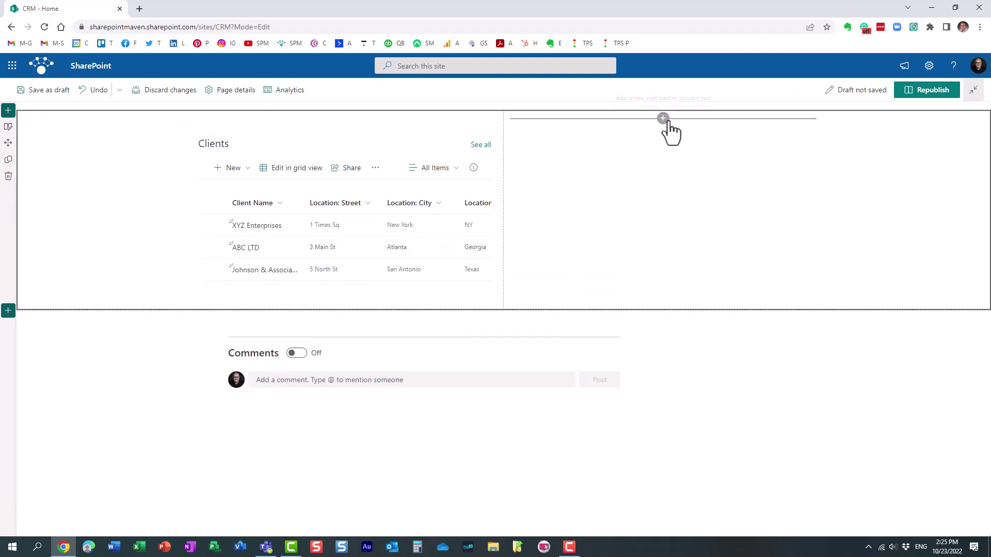
- Add a List web part showing Contacts in column two
left_click(665, 119)
type("list")
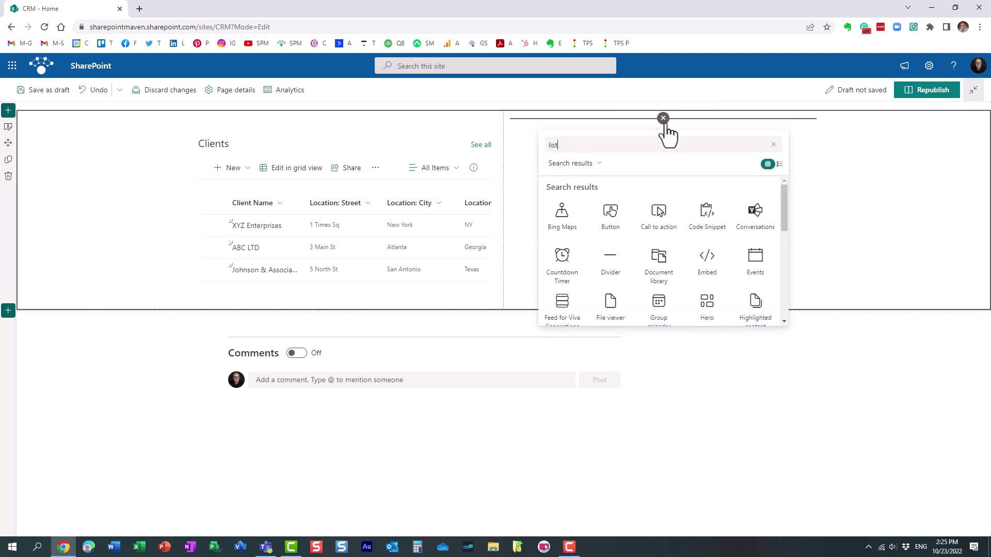
left_click(562, 214)
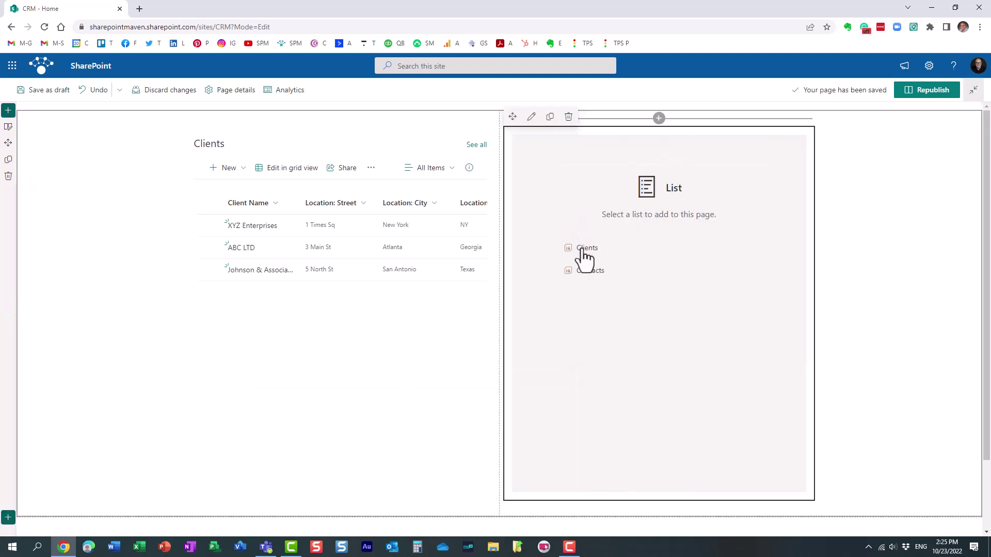
left_click(589, 270)
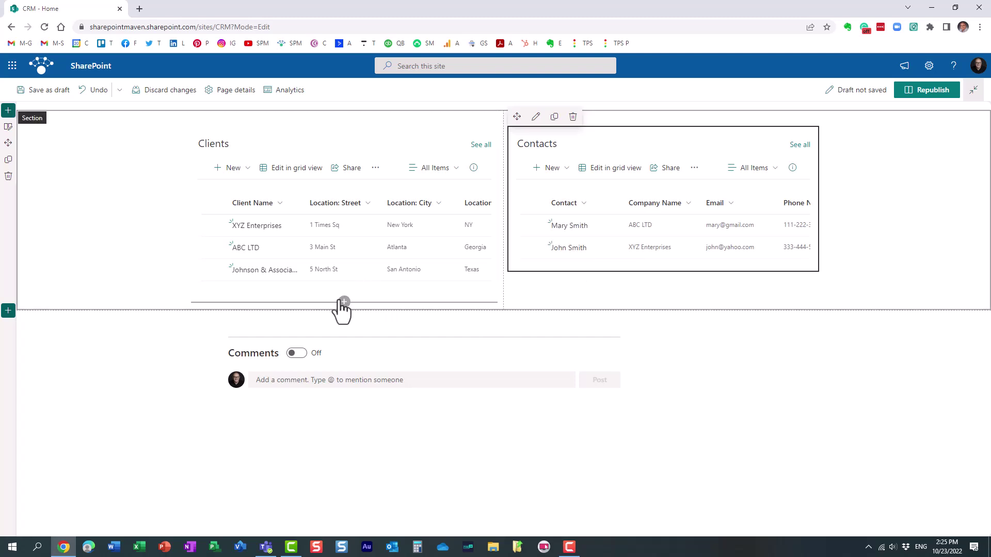
- Add a Document library web part showing Contracts below the Clients list
left_click(344, 303)
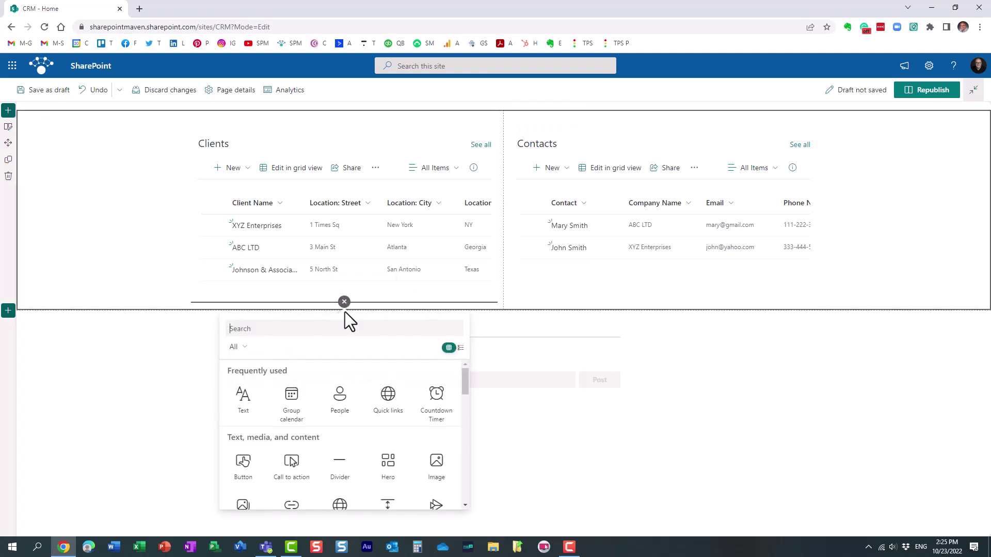
type("doc")
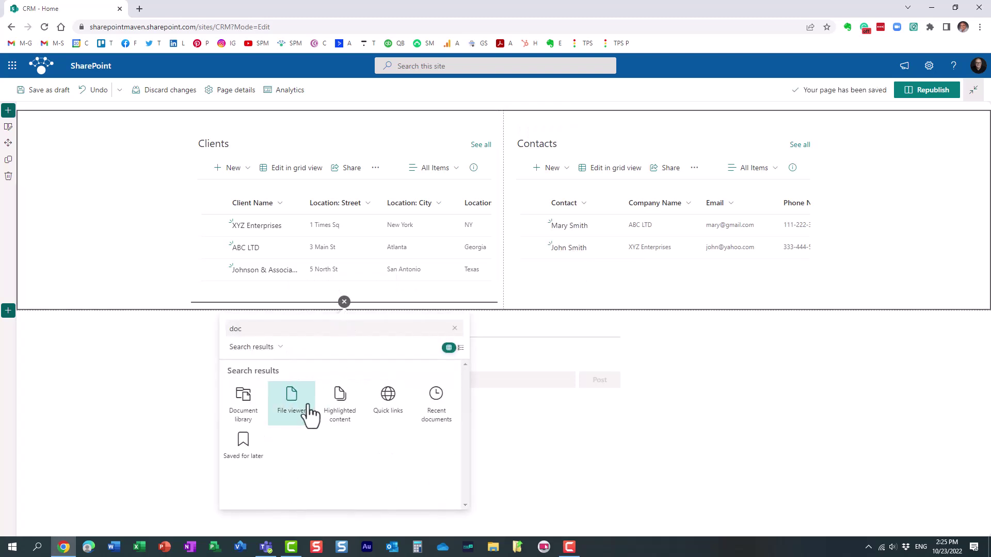
left_click(243, 399)
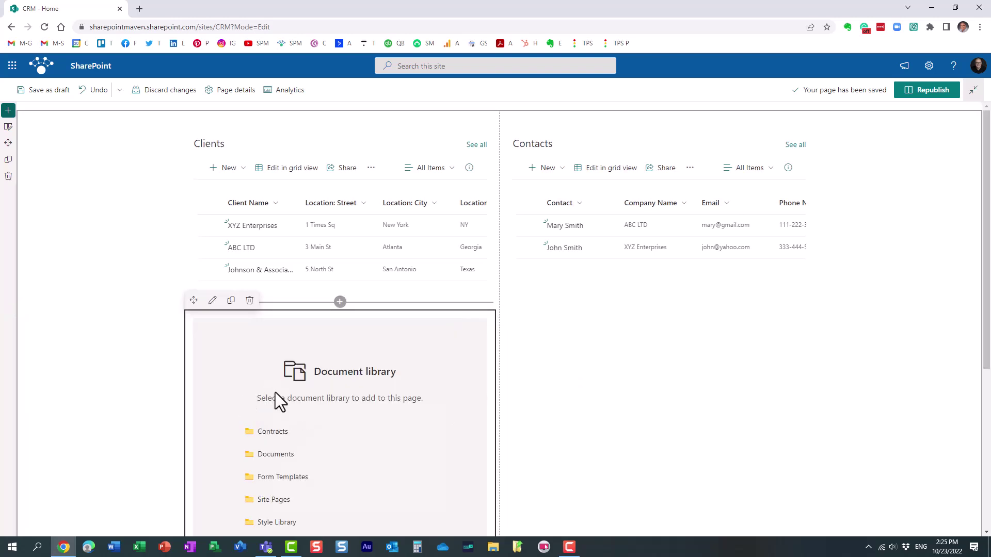
left_click(273, 433)
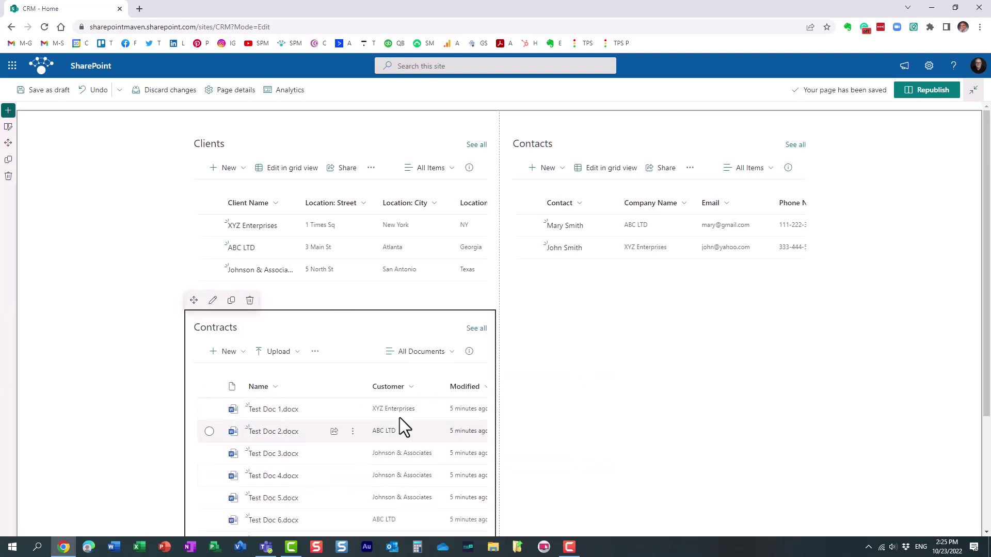
- Republish the home page, then tick and untick XYZ Enterprises in Clients to test it
left_click(929, 93)
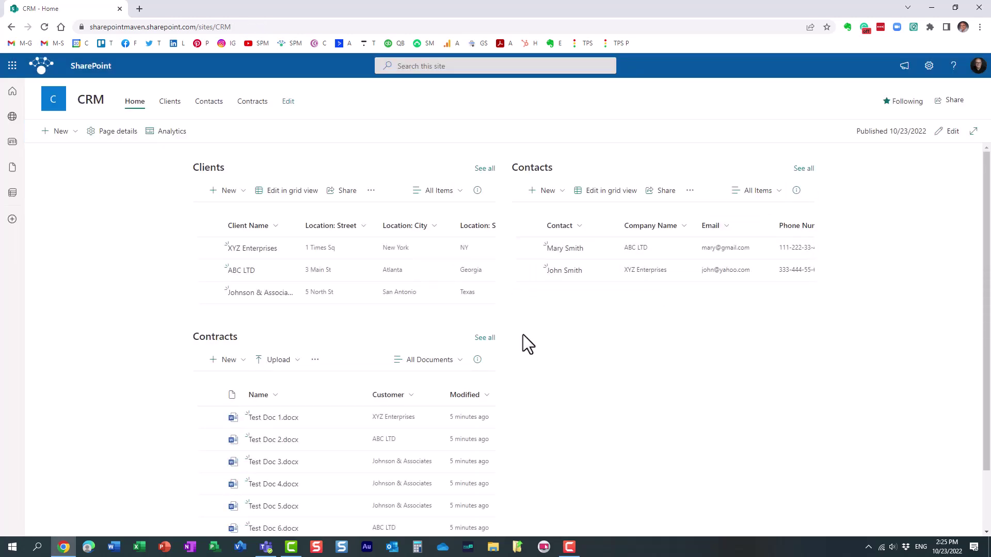
left_click(209, 249)
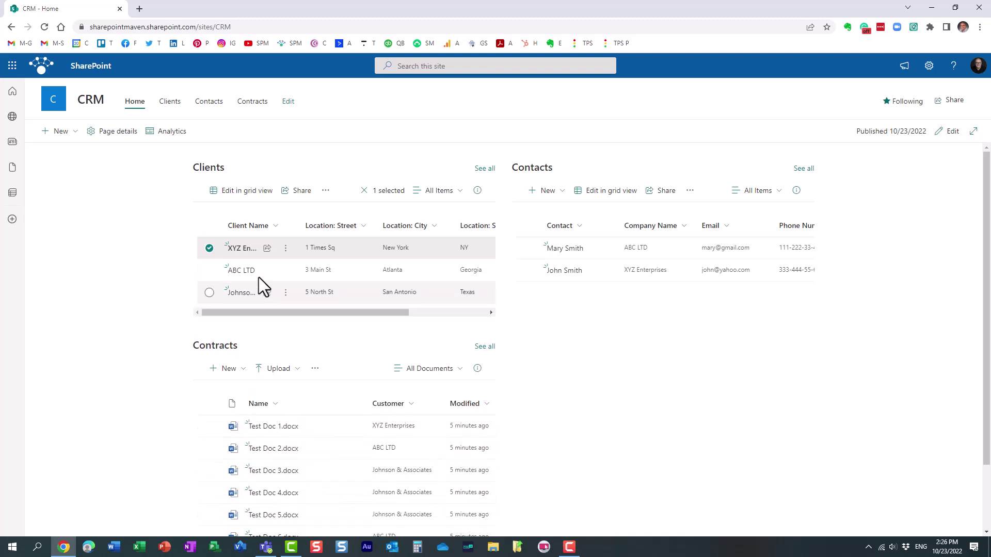
left_click(209, 249)
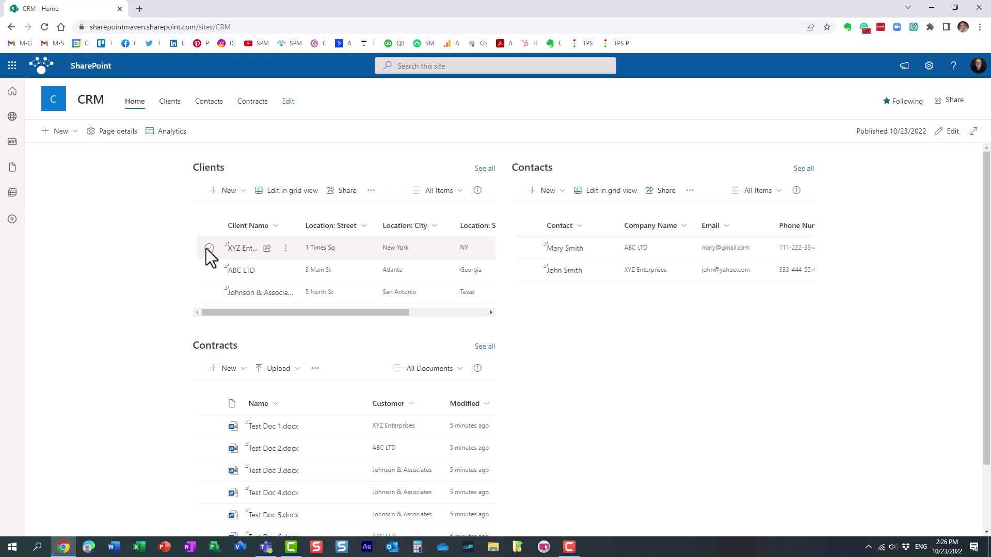
left_click(951, 132)
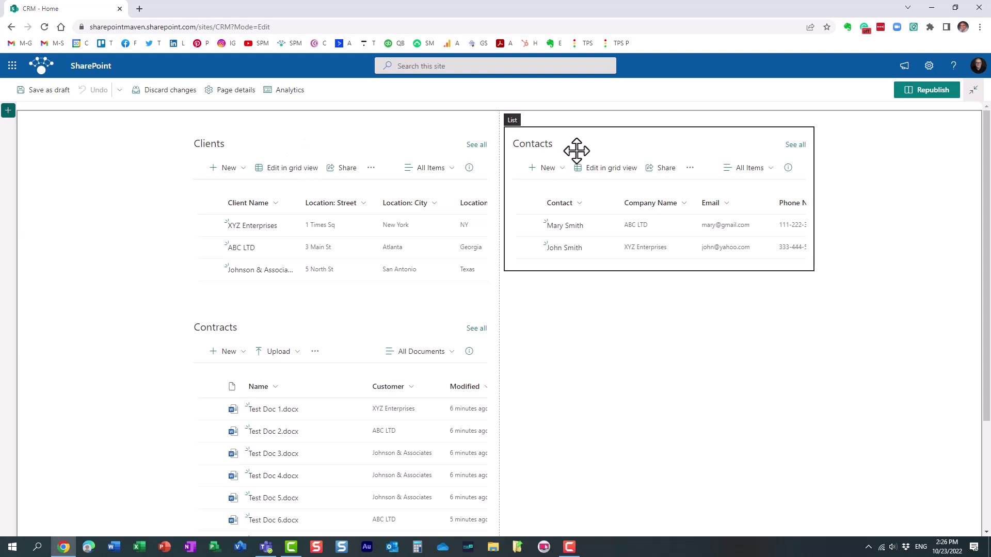
left_click(546, 145)
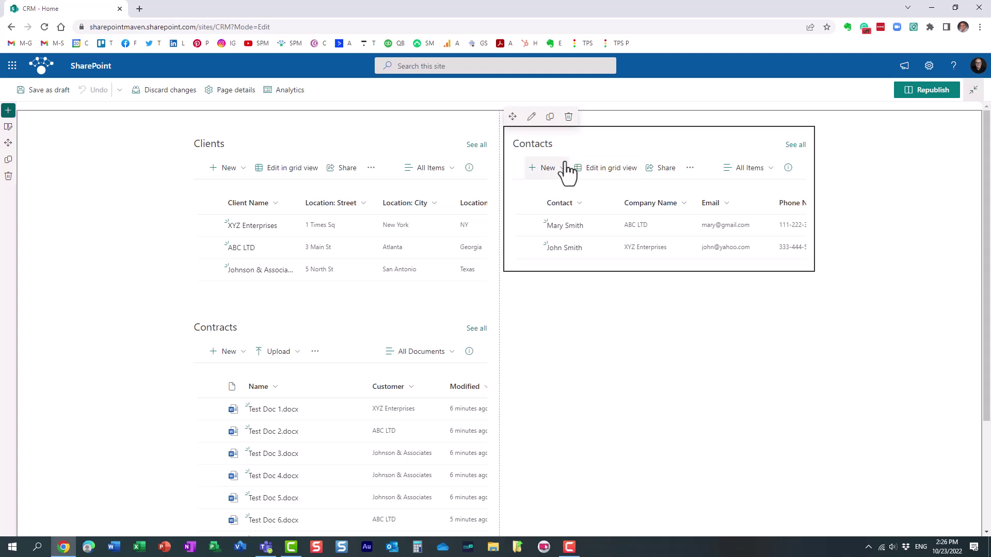
- Turn on dynamic filtering for the Contacts web part, filtering on its Company Name column
left_click(531, 117)
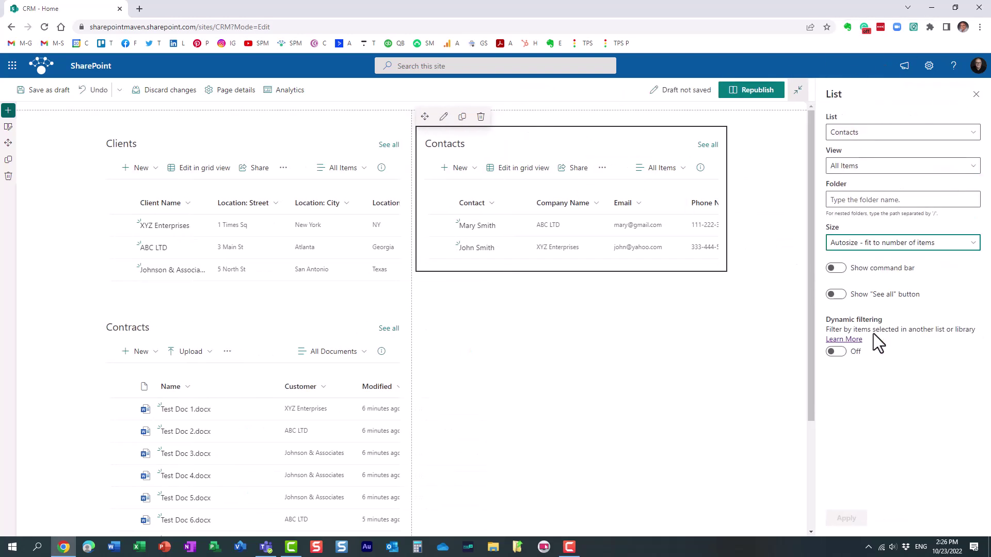
left_click(834, 352)
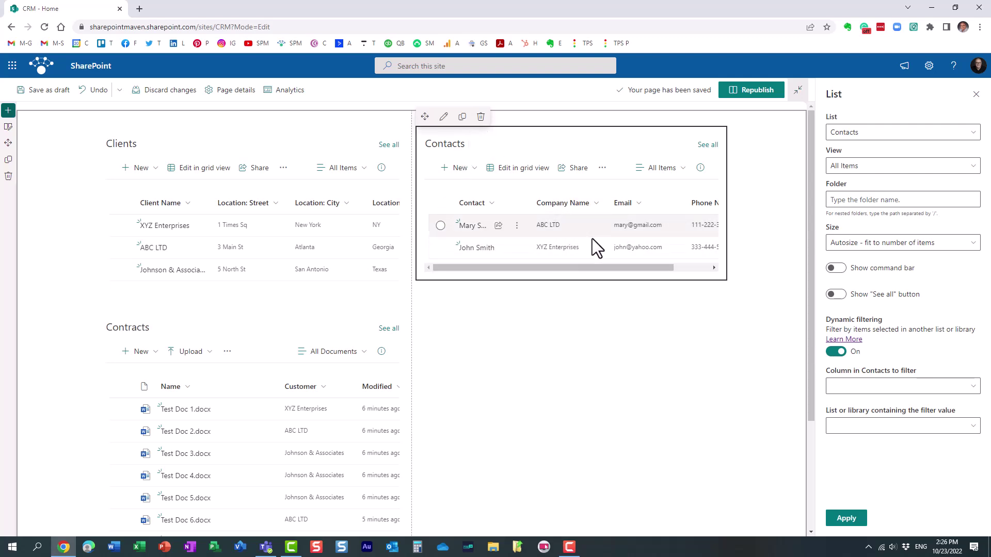
left_click(879, 386)
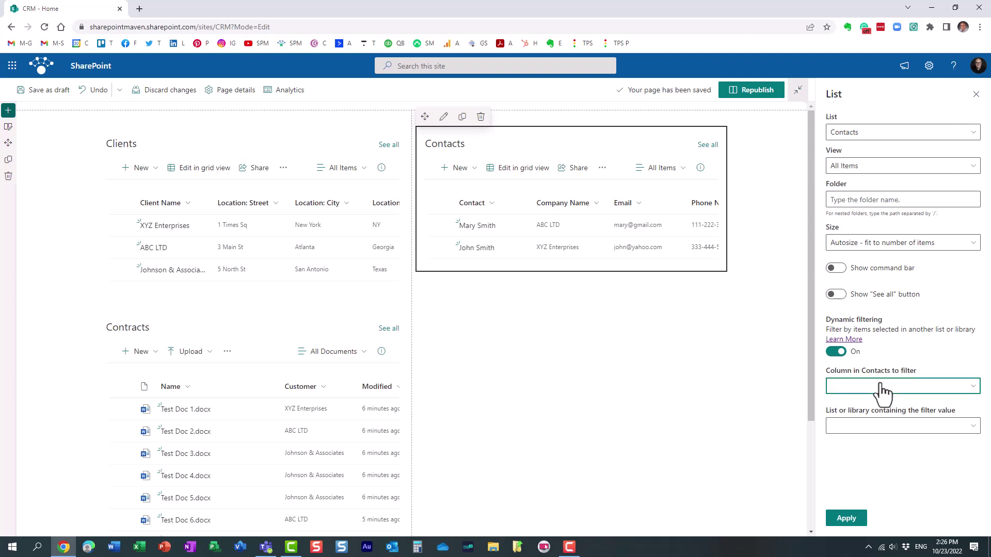
left_click(876, 423)
left_click(886, 429)
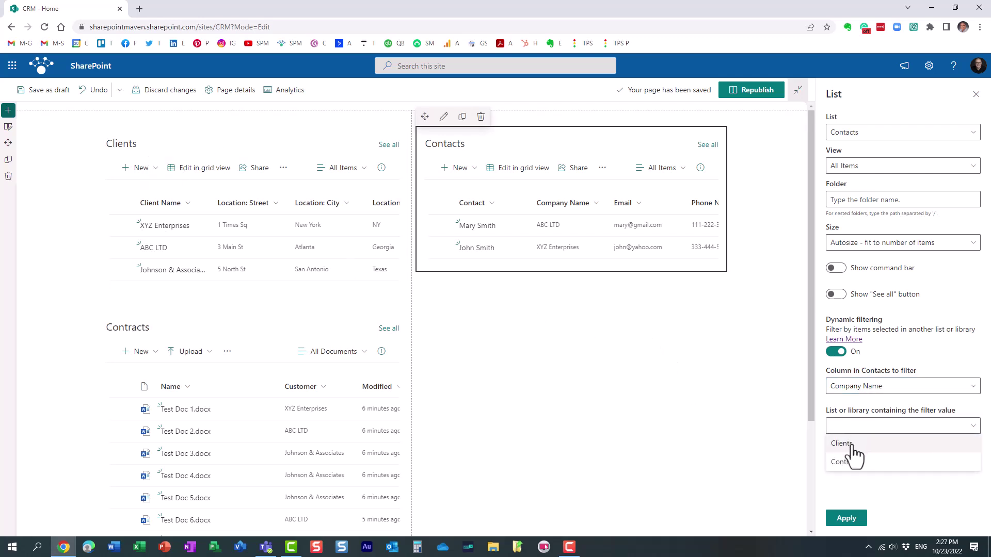
- Set Contacts to take its filter value from the Clients list's Client Name column and apply
left_click(851, 444)
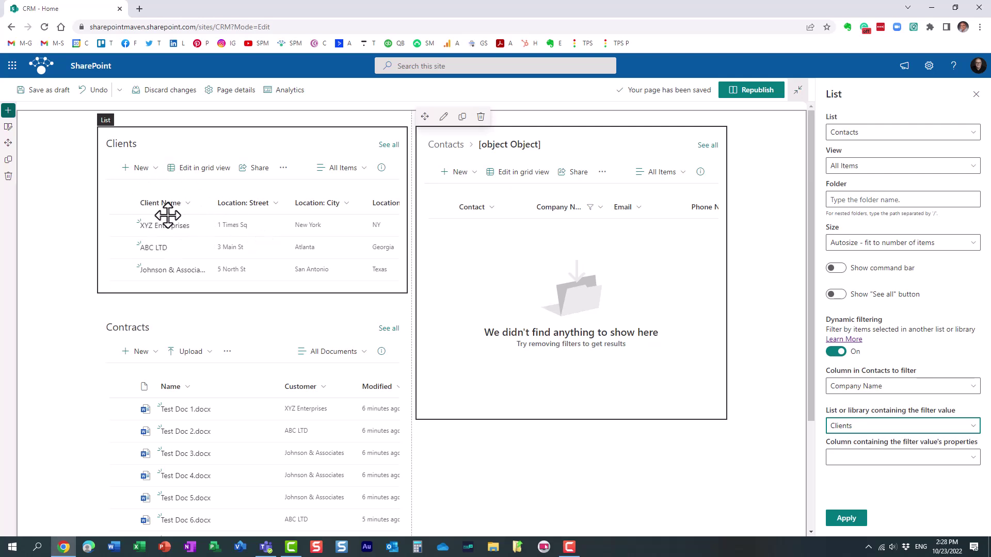
left_click(872, 458)
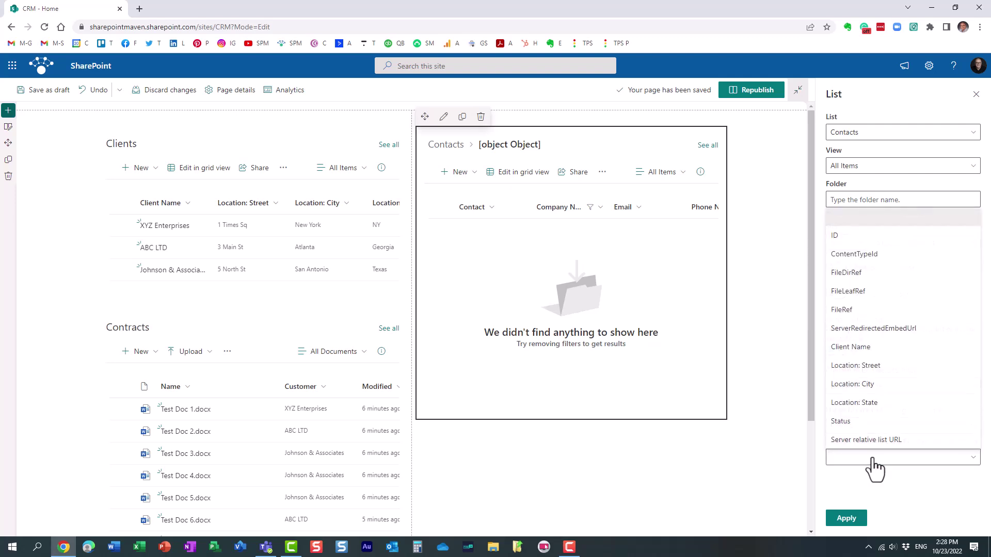
left_click(861, 347)
left_click(846, 519)
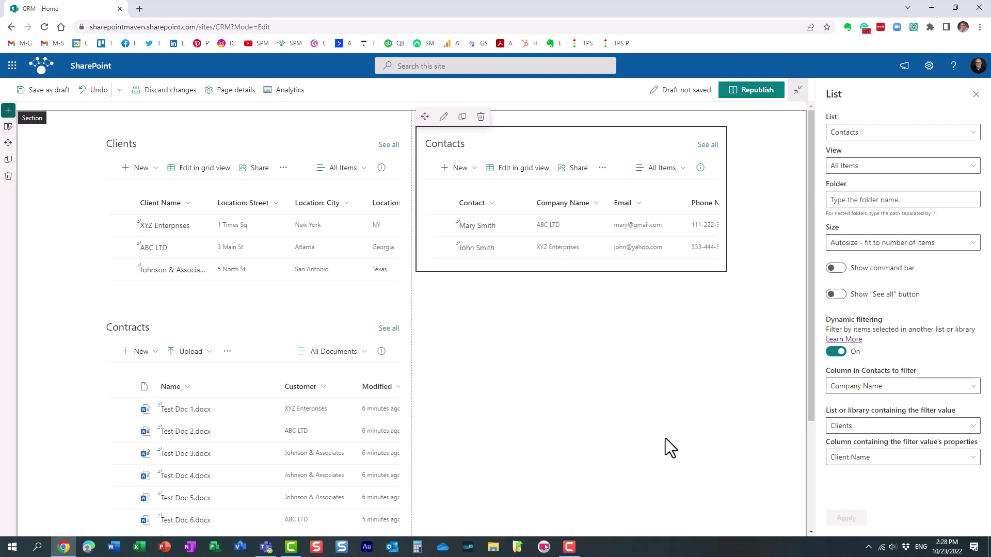
- Turn on dynamic filtering for the Contracts web part, filtering on its Customer column
scroll(654, 407, "down", 3)
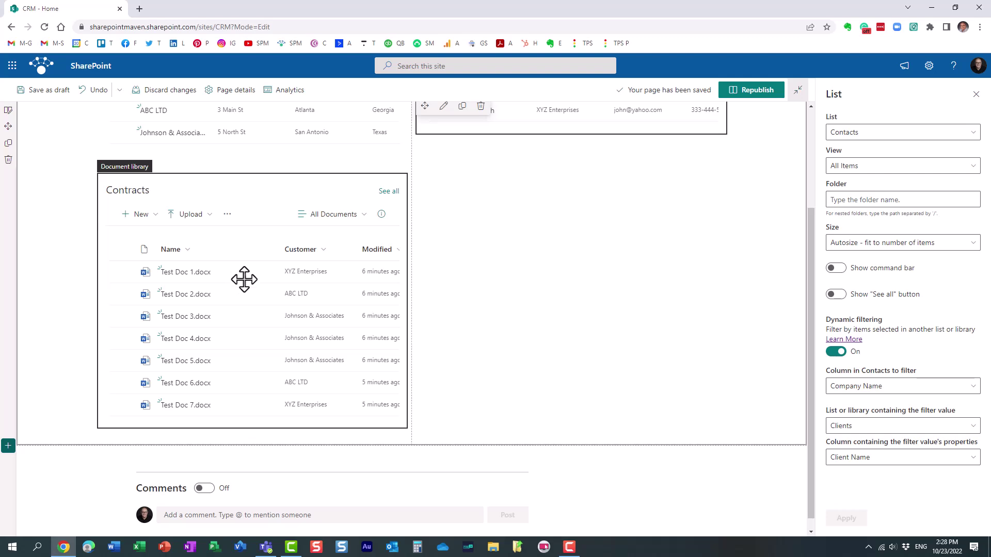
scroll(238, 276, "up", 1)
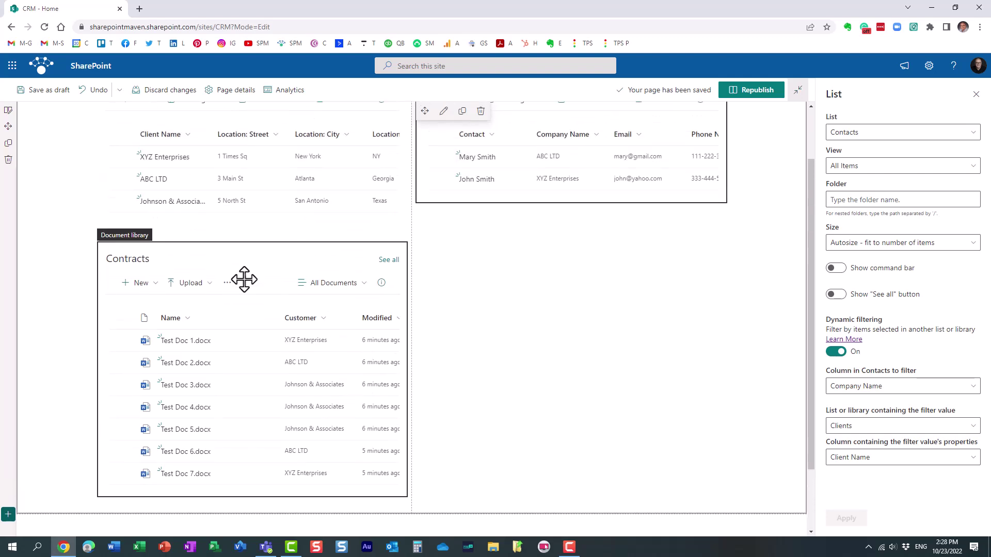
left_click(144, 262)
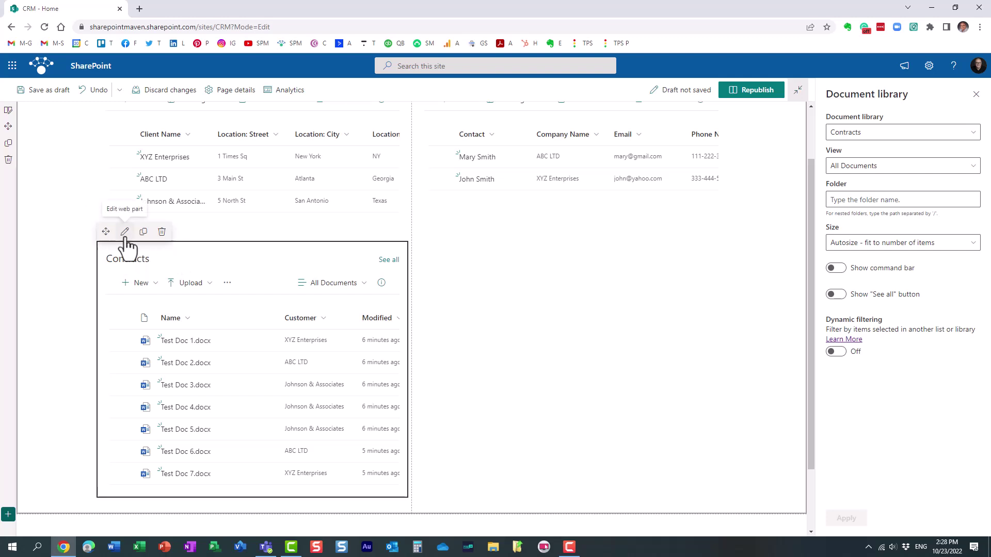
left_click(836, 352)
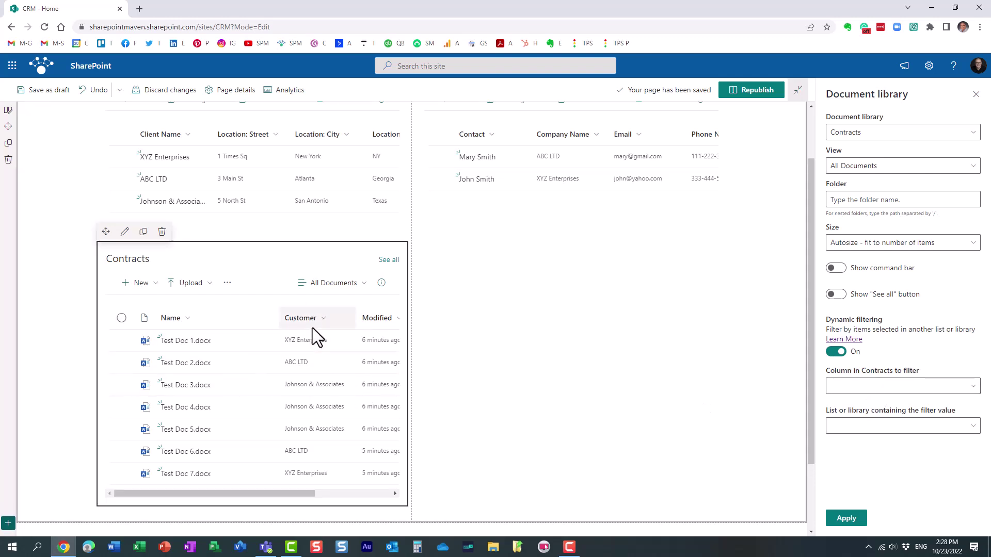
left_click(857, 395)
left_click(856, 424)
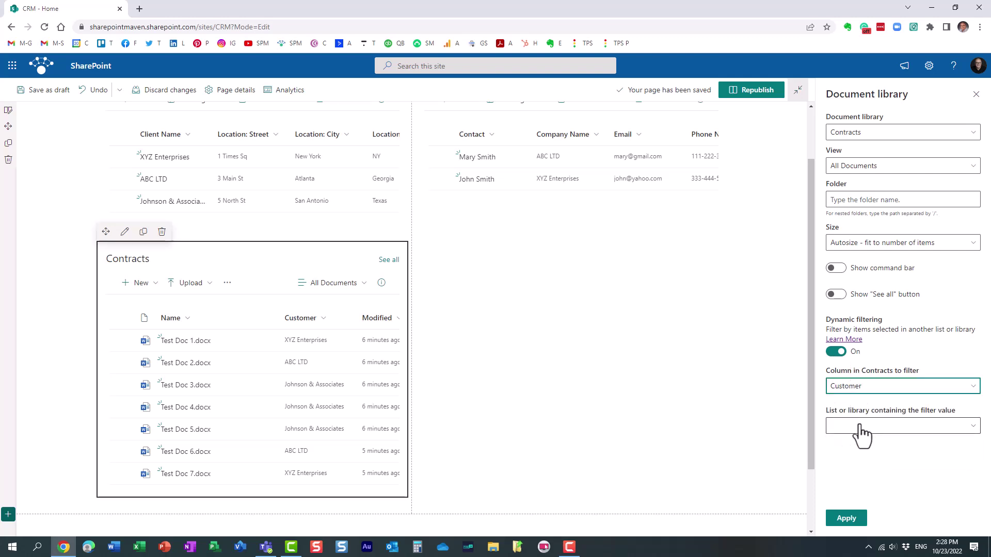
scroll(598, 423, "up", 2)
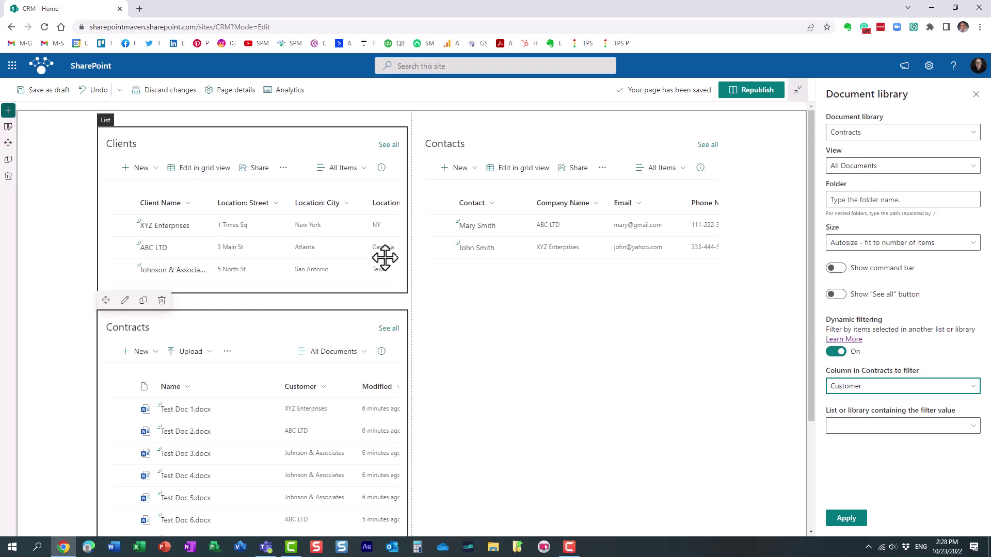
left_click(872, 427)
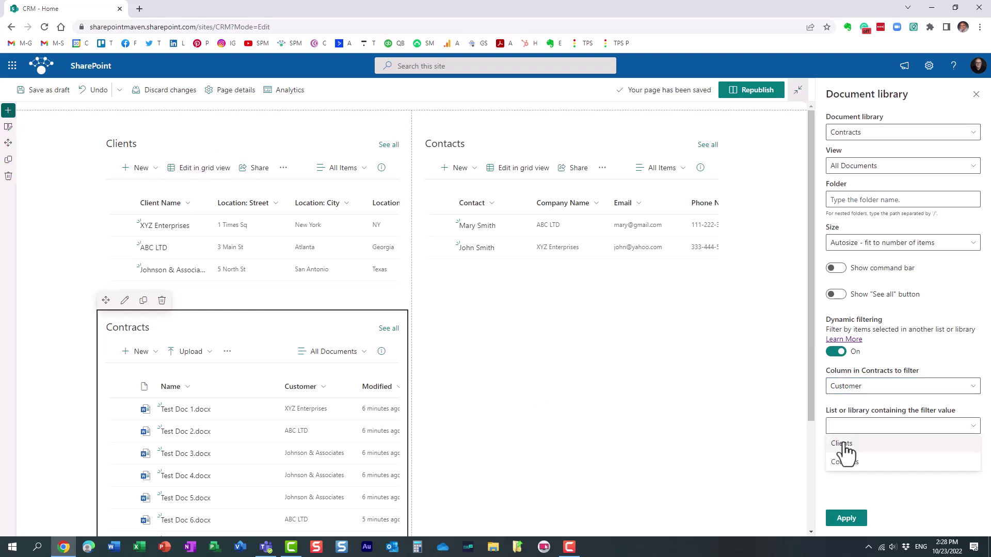
- Set Contracts to take its filter value from the Clients list's Client Name column and apply
left_click(866, 445)
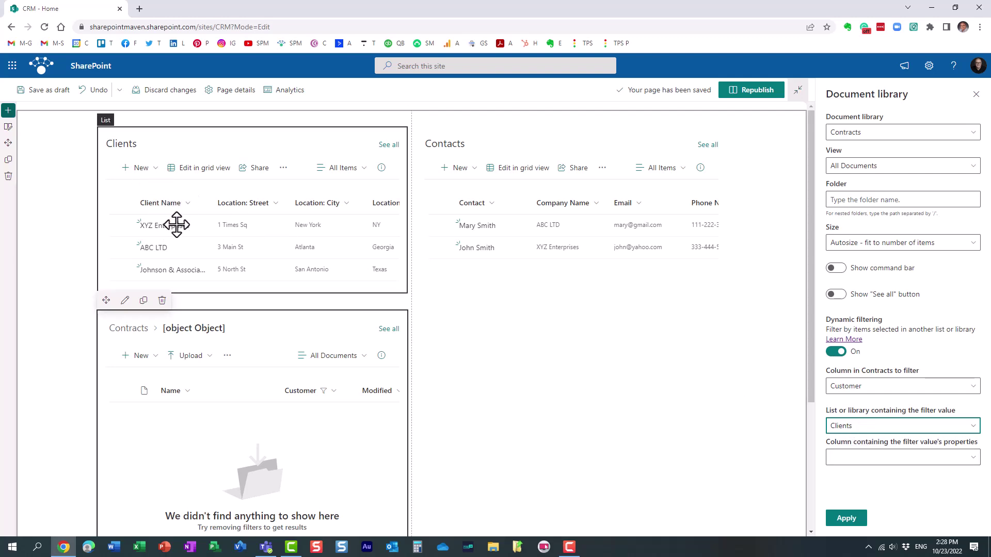
left_click(863, 467)
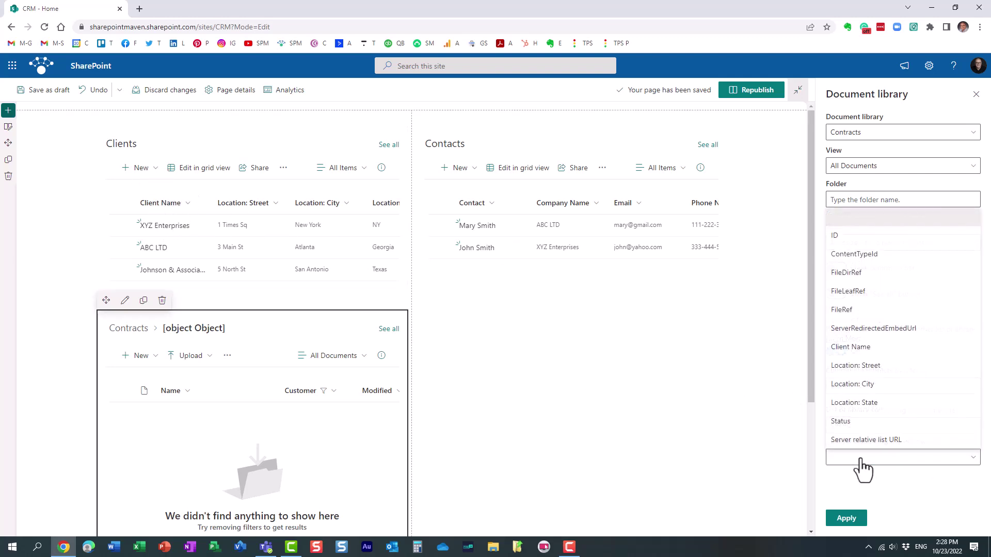
left_click(868, 347)
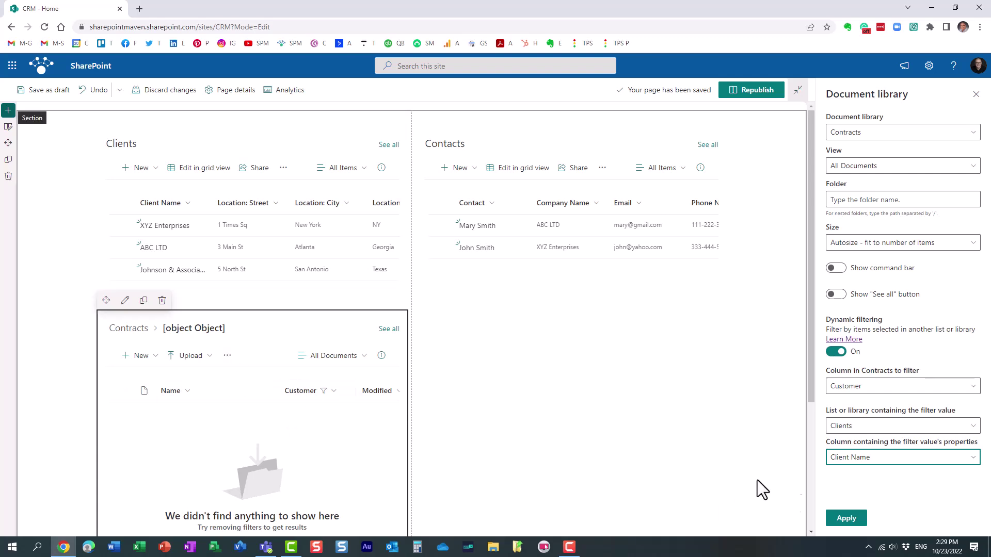
left_click(847, 522)
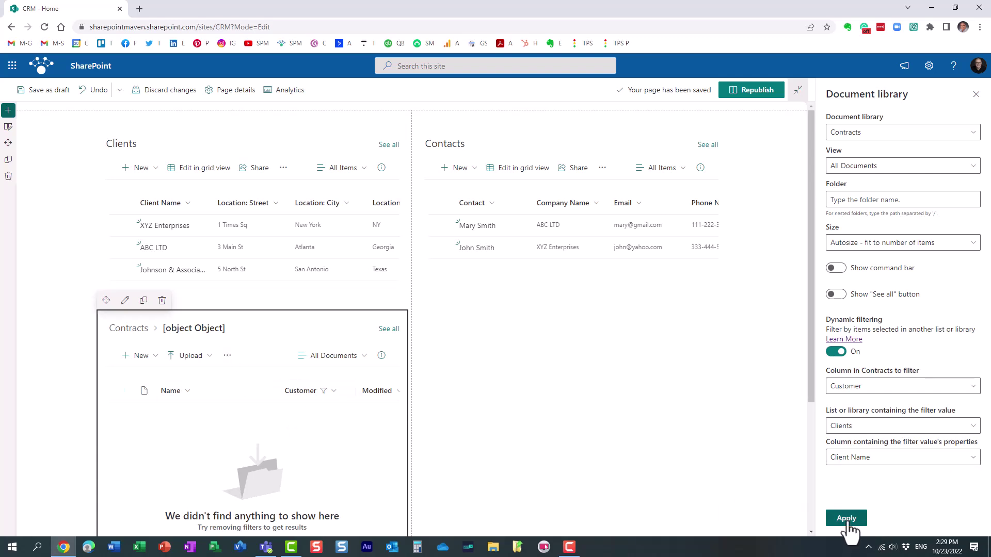
- Republish the page and test filtering by selecting XYZ Enterprises, then ABC LTD, then XYZ Enterprises again
left_click(759, 92)
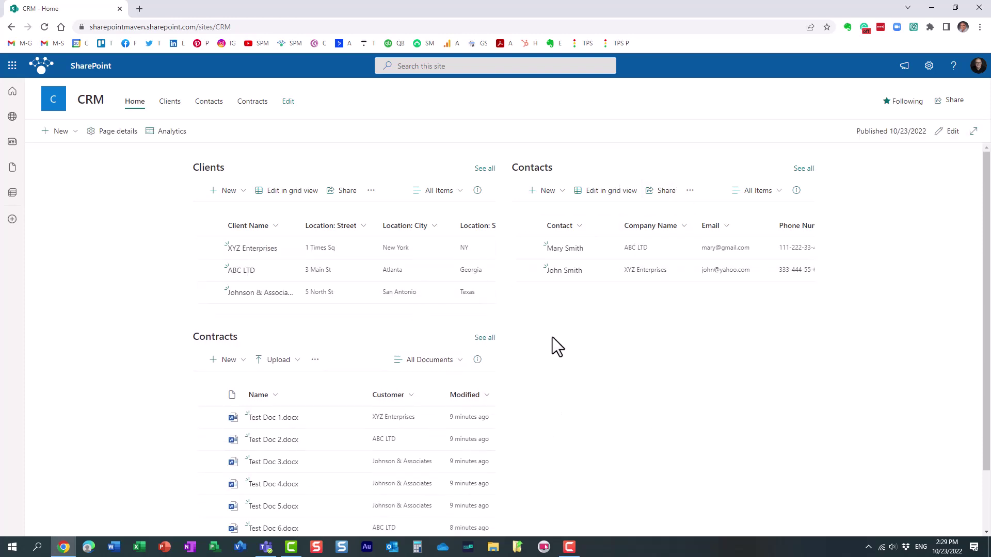
left_click(210, 249)
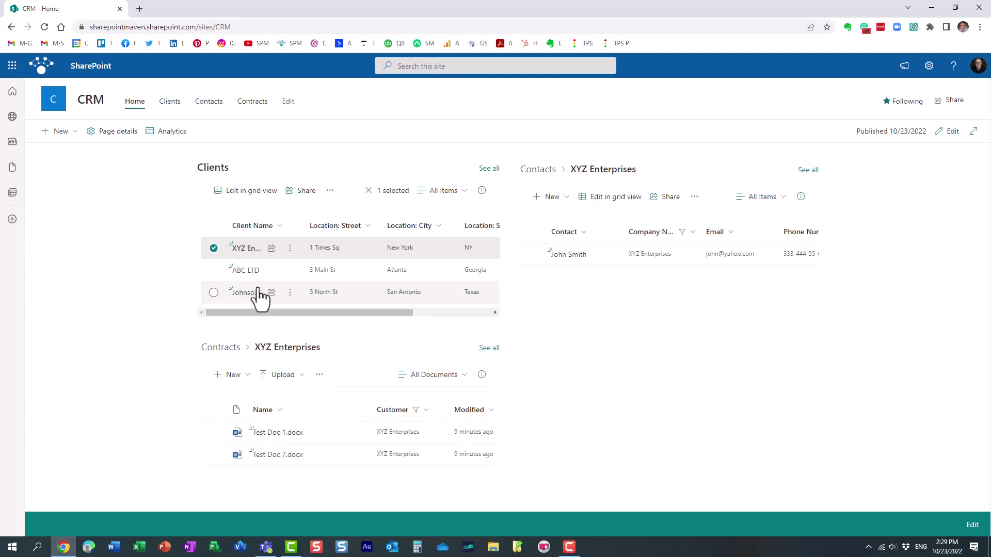
left_click(213, 248)
left_click(212, 272)
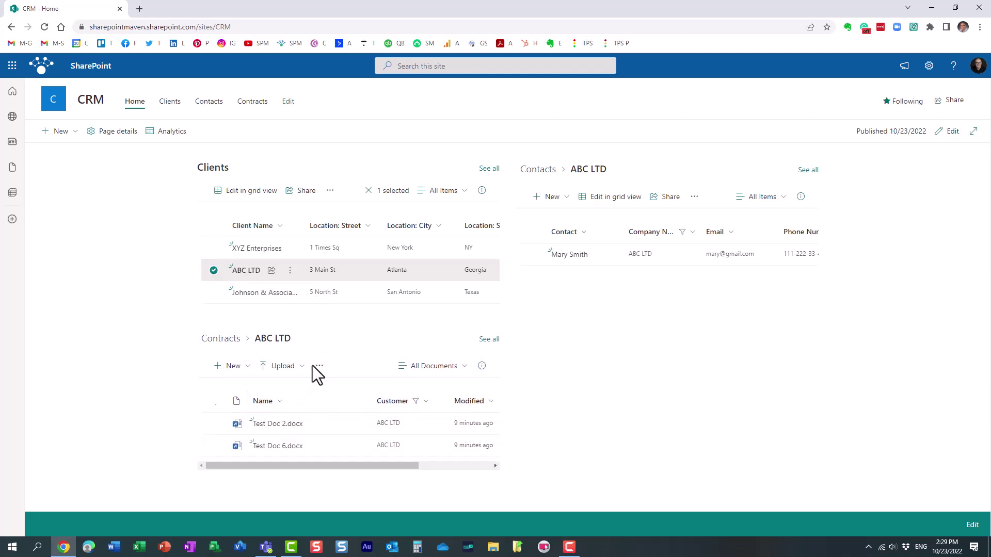
left_click(213, 270)
left_click(212, 249)
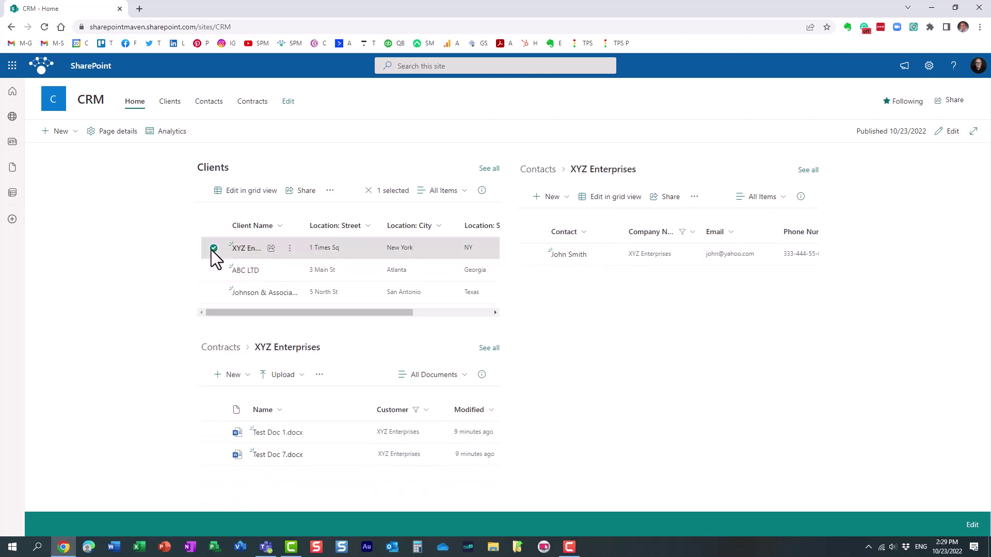
left_click(213, 249)
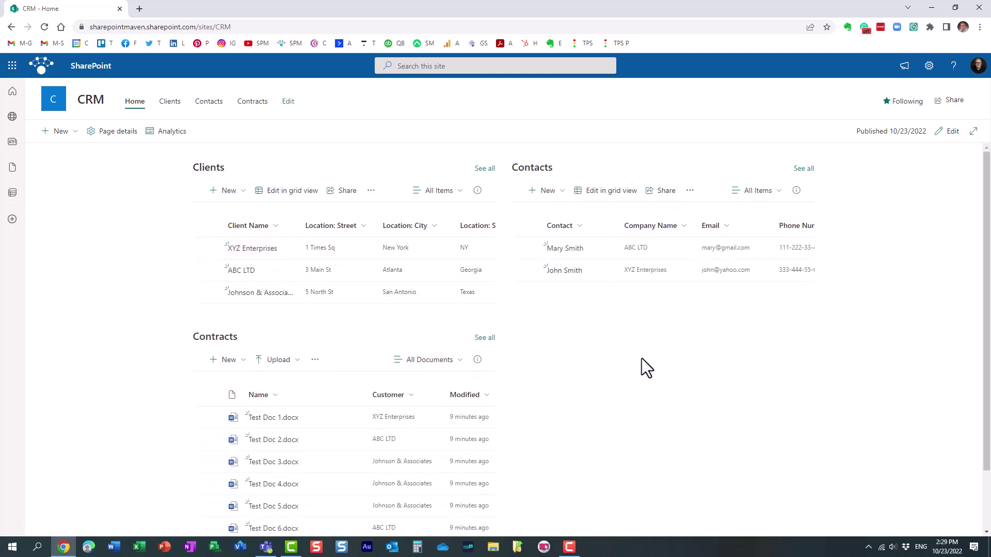